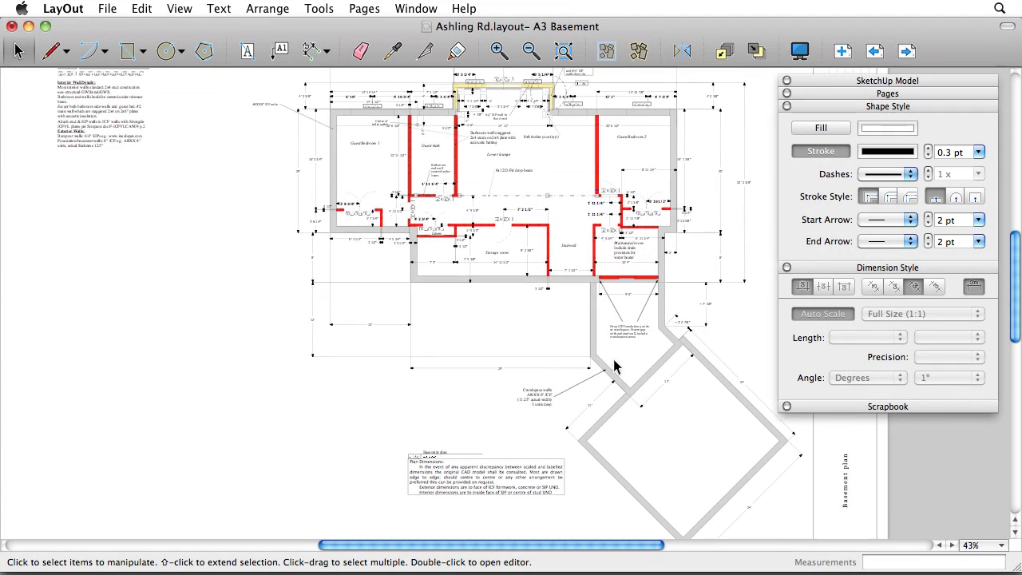
# Zoom in from 43% on the angled crawlspace walls of the Ashling Rd basement plan.
pyautogui.scroll(2, 620, 372)
pyautogui.scroll(2, 621, 376)
pyautogui.scroll(2, 622, 380)
pyautogui.scroll(1, 621, 373)
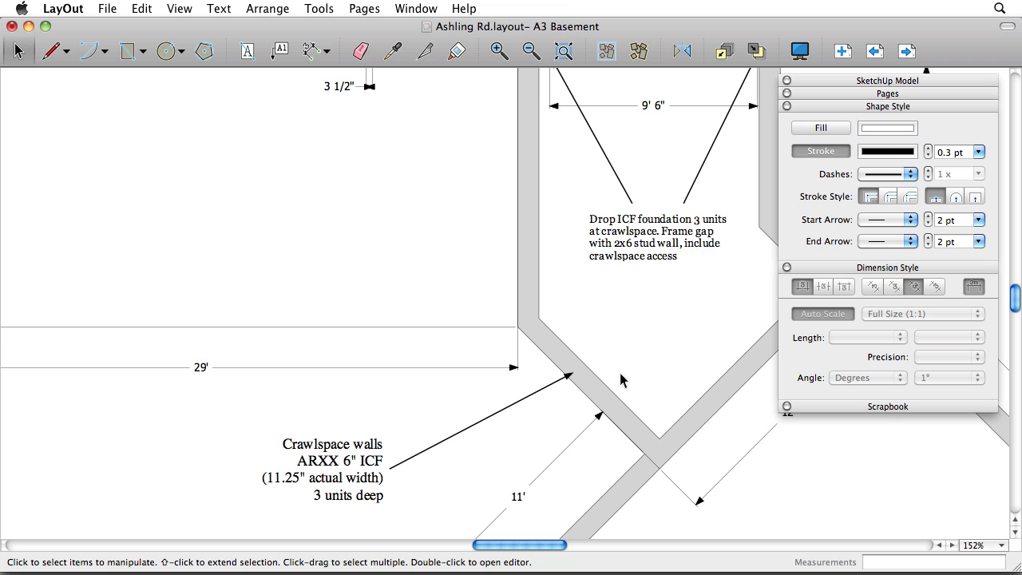
# Add a 45° angular dimension between the angled crawlspace wall and the vertical wall.
pyautogui.click(326, 57)
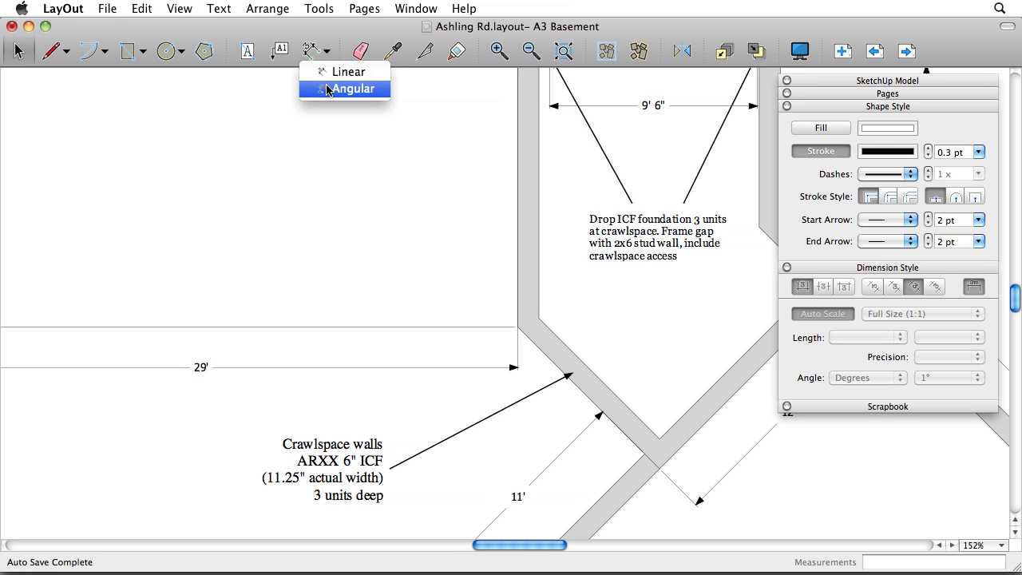
pyautogui.click(327, 89)
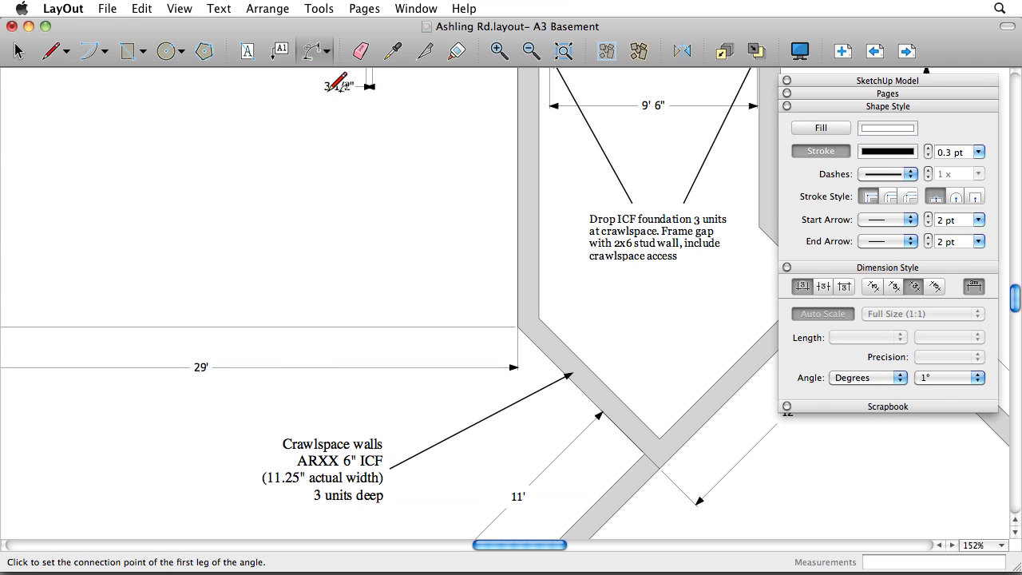
pyautogui.click(519, 326)
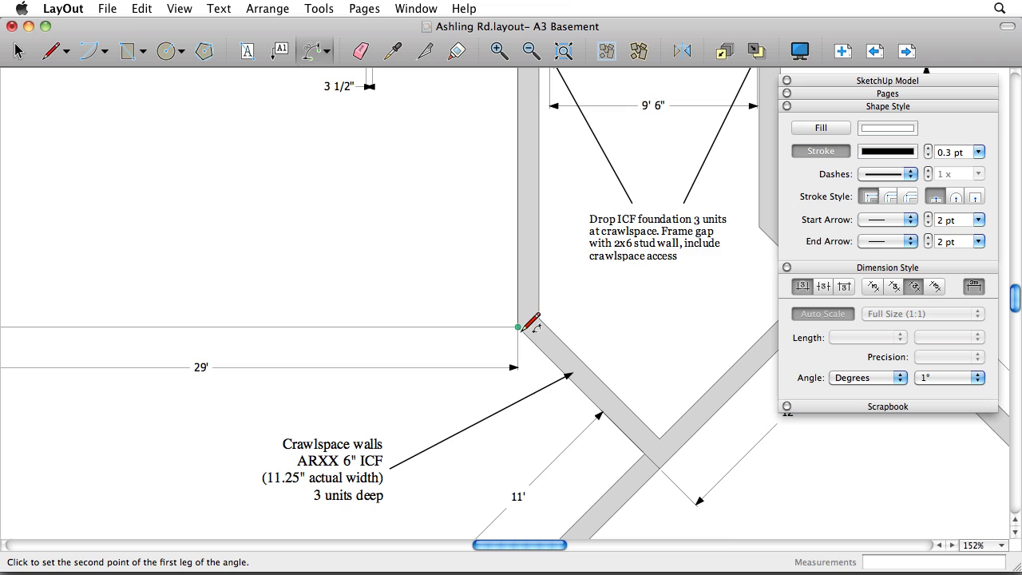
pyautogui.click(456, 260)
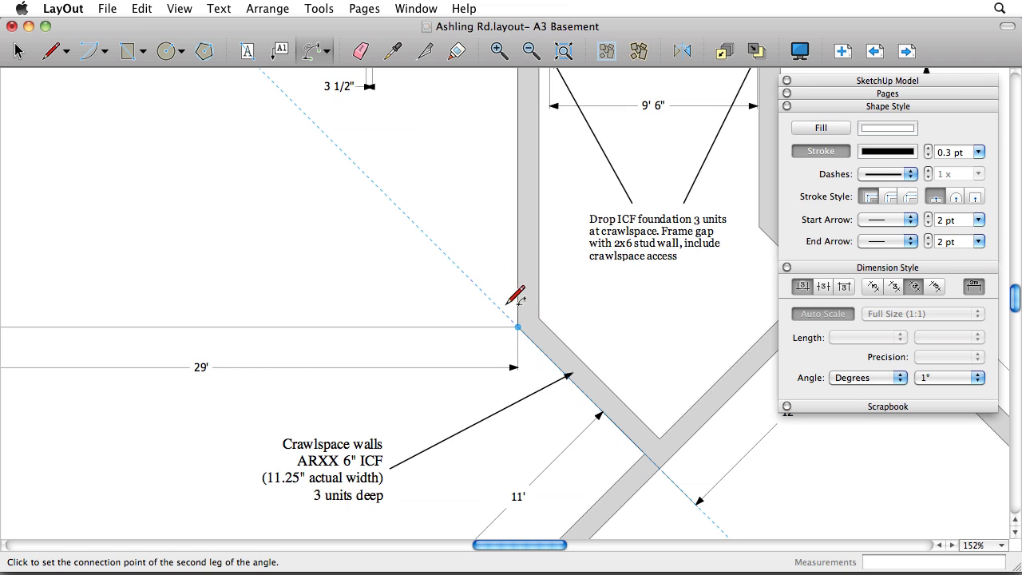
pyautogui.click(518, 325)
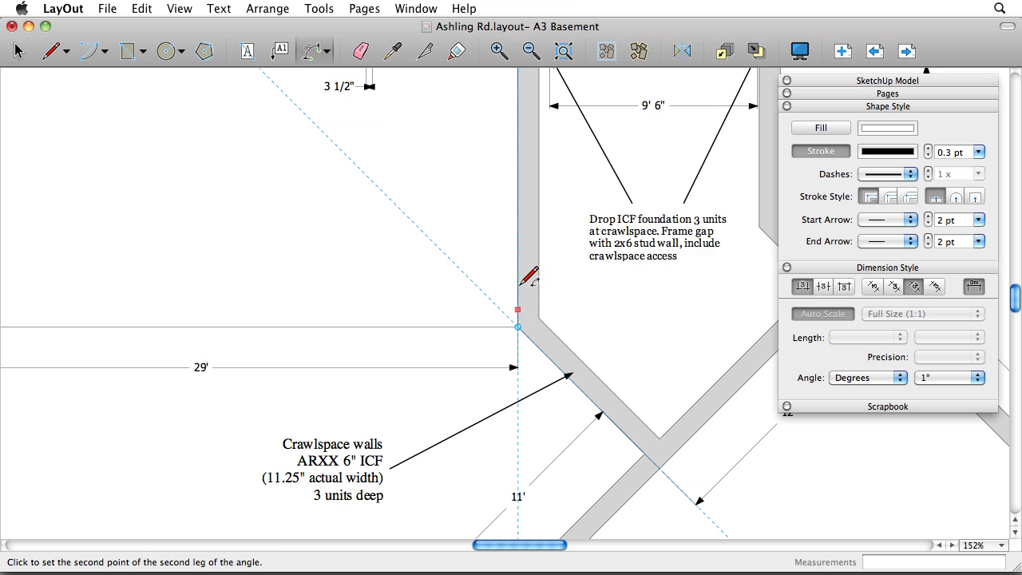
pyautogui.click(518, 232)
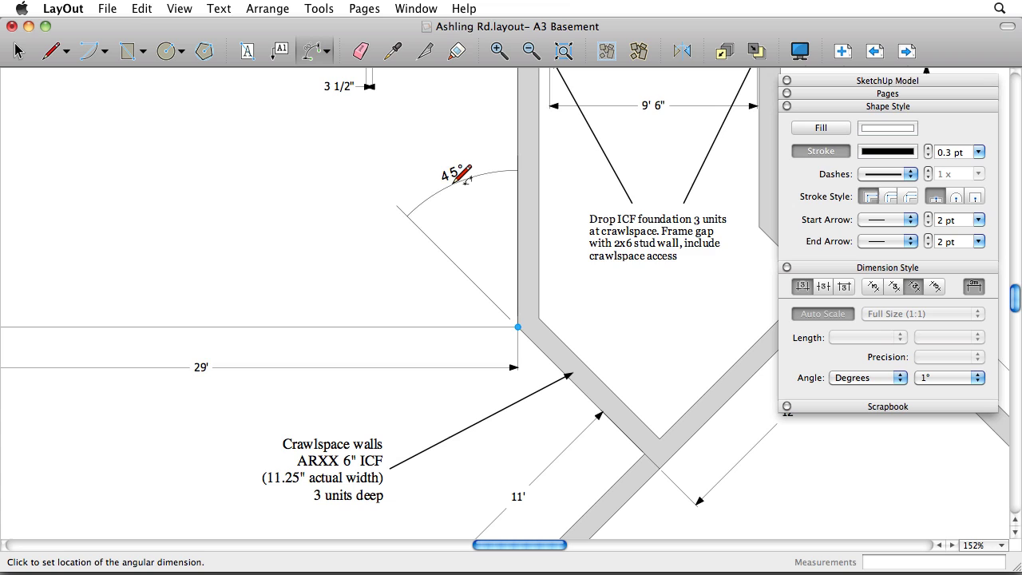
pyautogui.click(456, 181)
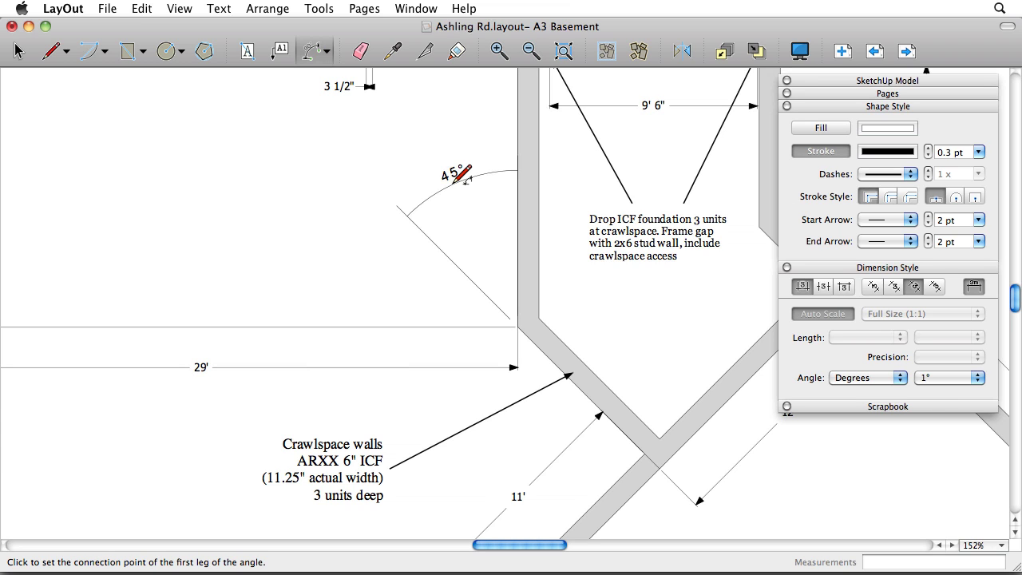
pyautogui.click(21, 53)
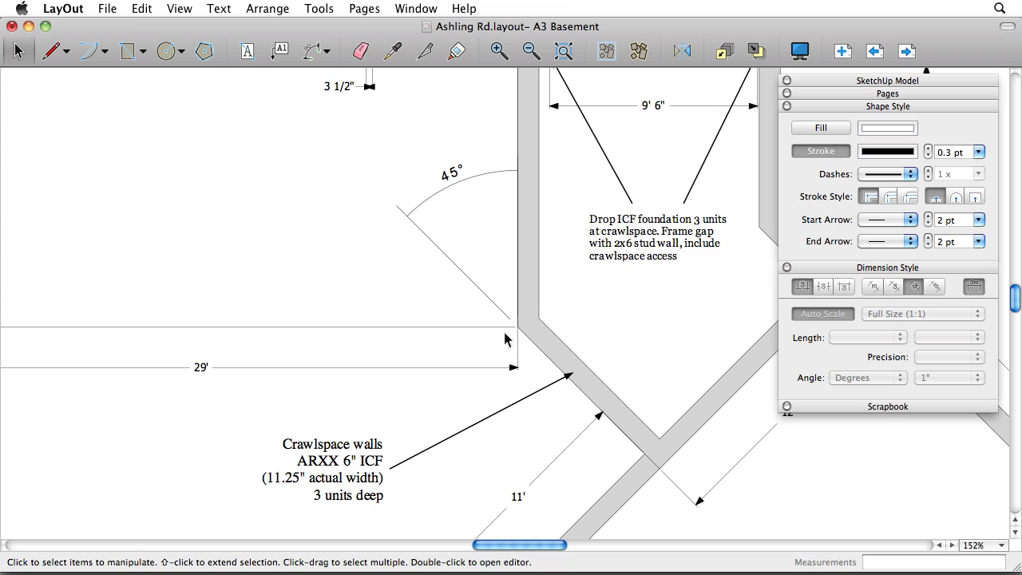
# Give the 45° angle dimension filled start and end arrowheads and level label text.
pyautogui.click(483, 292)
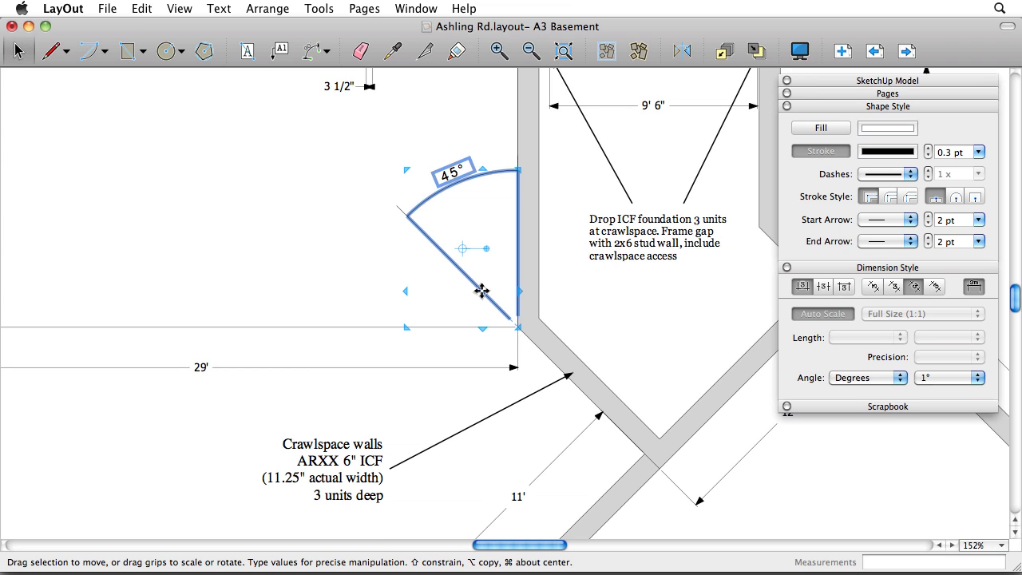
pyautogui.click(889, 219)
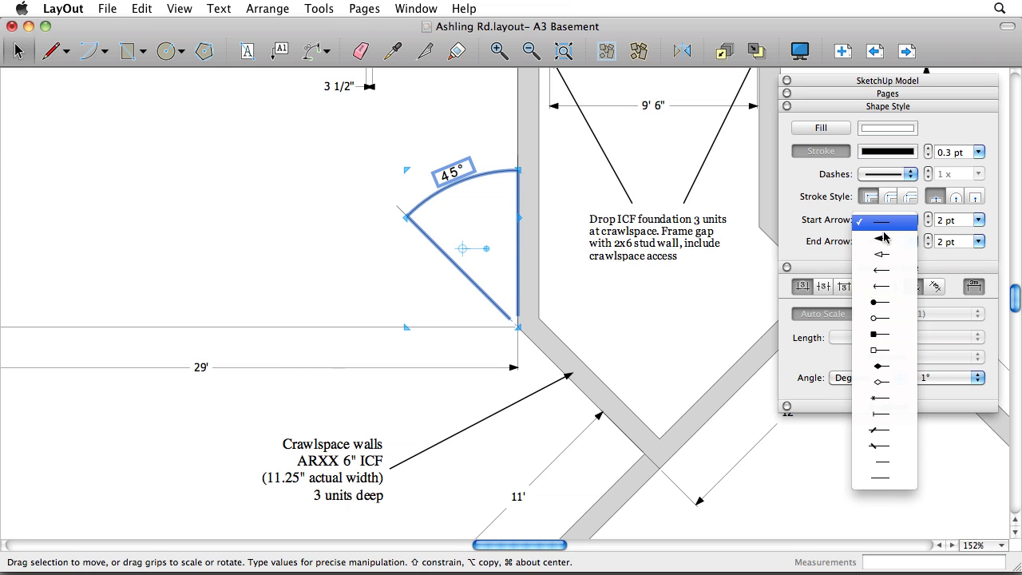
pyautogui.click(884, 237)
pyautogui.click(884, 242)
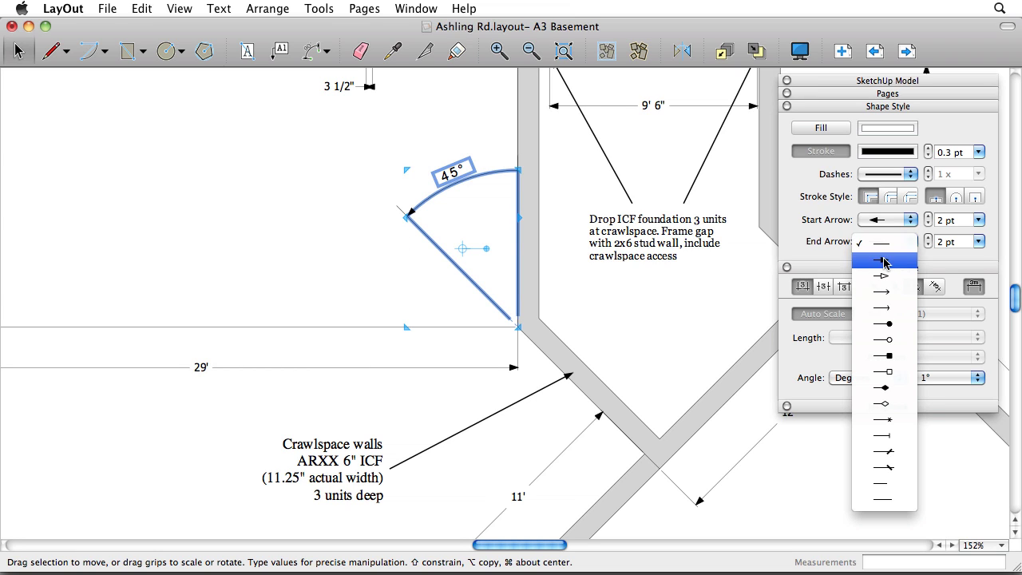
pyautogui.click(884, 261)
pyautogui.click(823, 288)
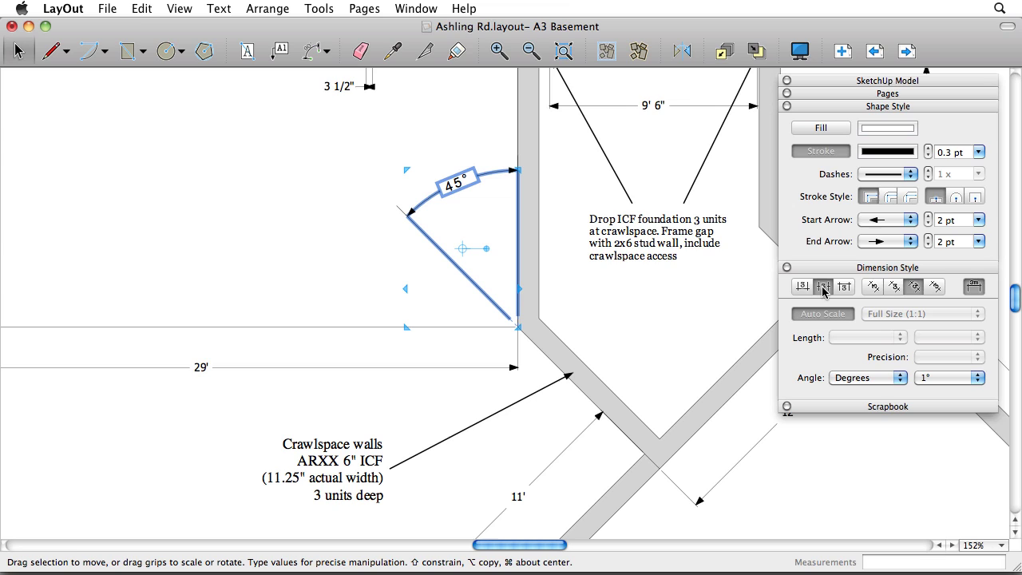
pyautogui.click(804, 288)
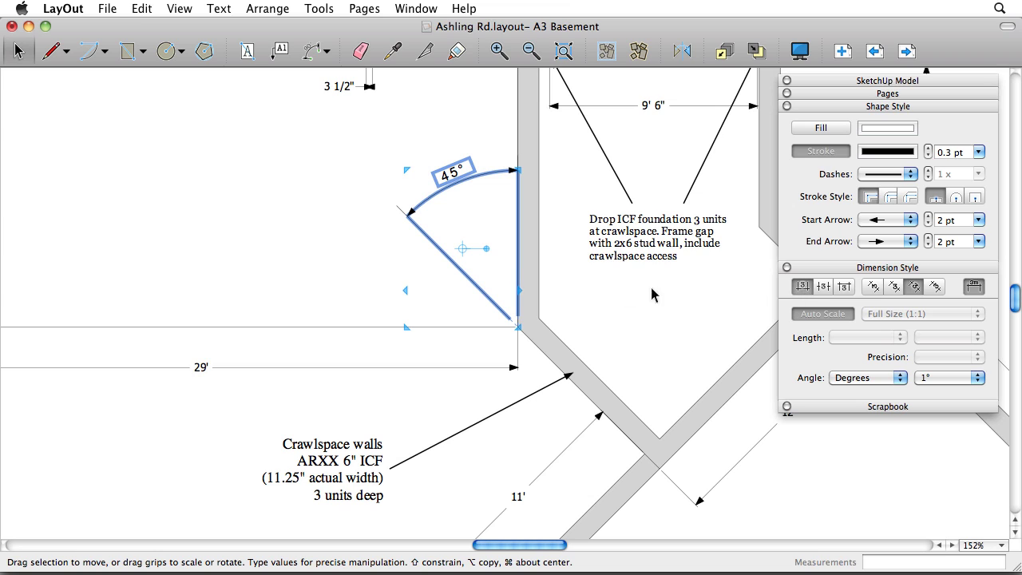
# Default new angular dimensions to arc-aligned labels with filled arrowheads, then open ConstructionDrawings.
pyautogui.click(347, 257)
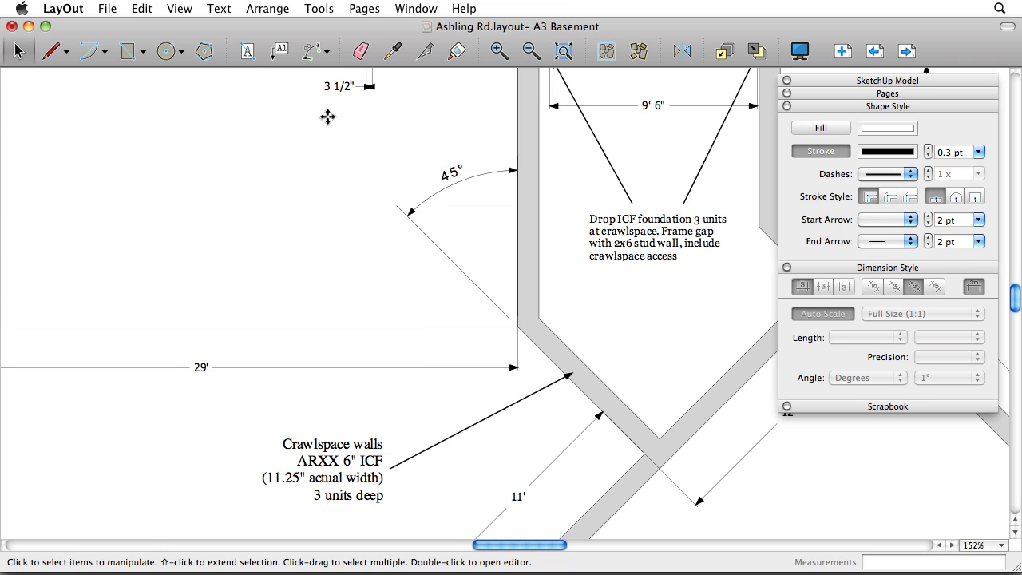
pyautogui.click(315, 57)
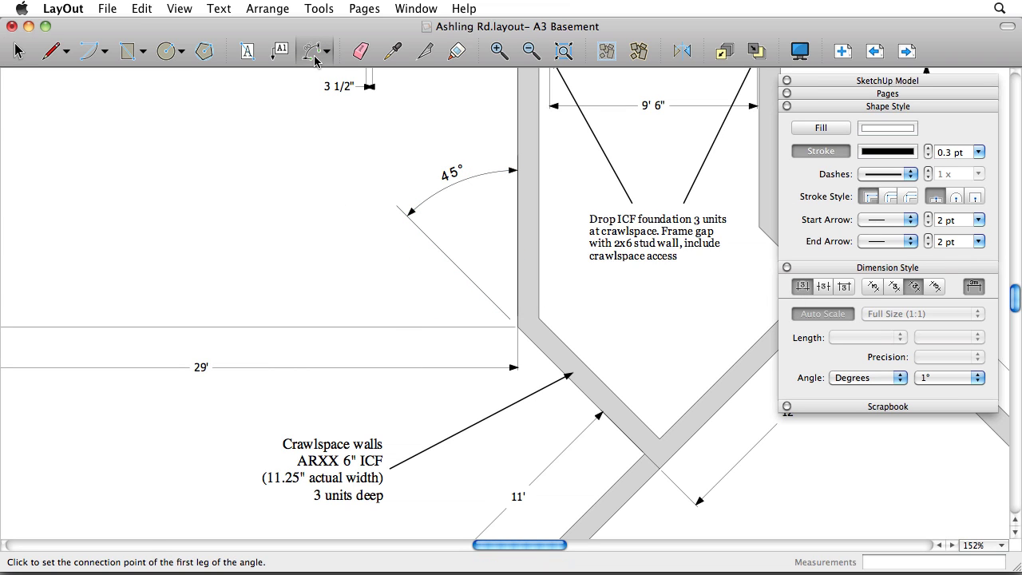
pyautogui.click(823, 289)
pyautogui.click(898, 222)
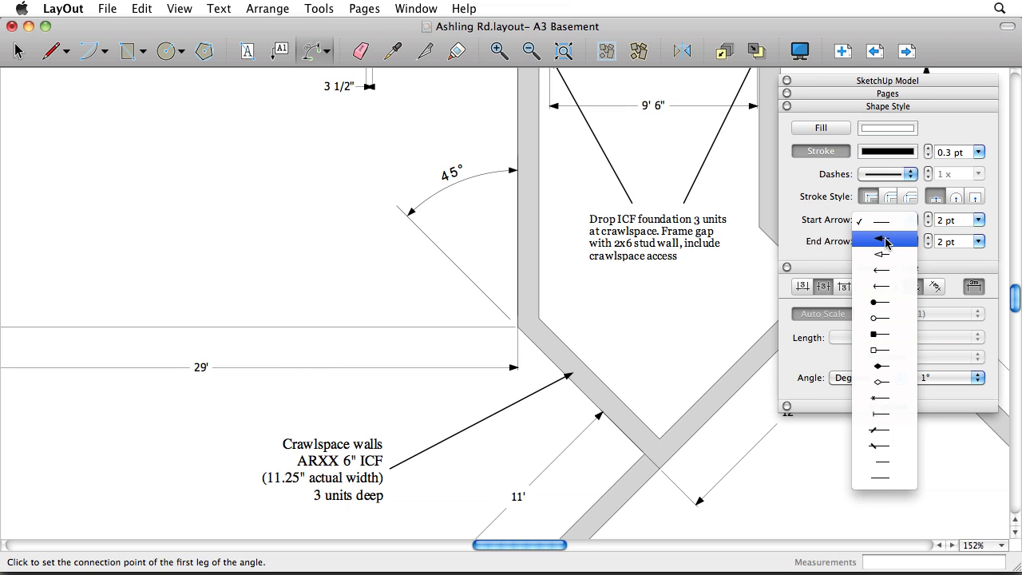
pyautogui.click(887, 243)
pyautogui.click(886, 242)
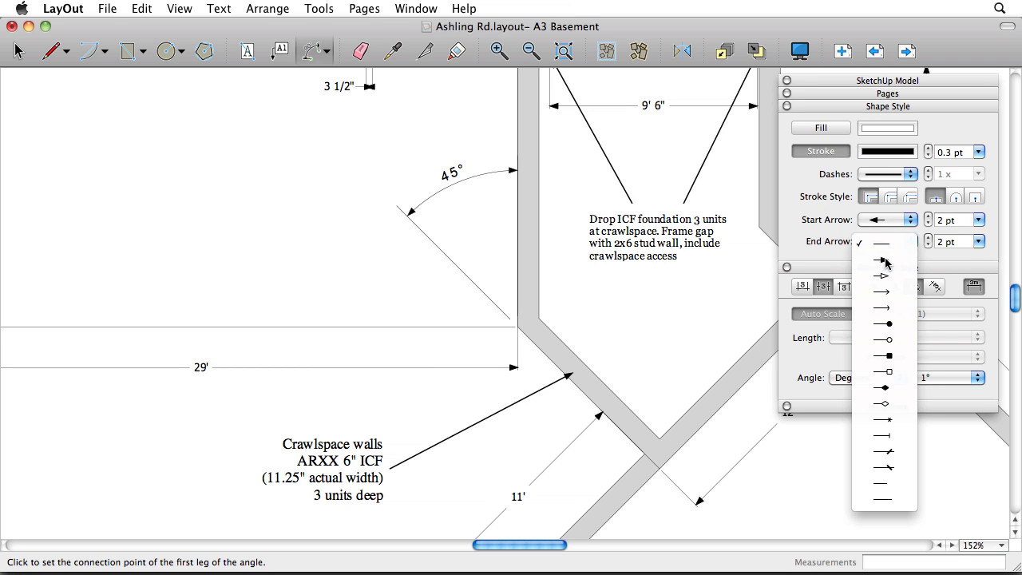
pyautogui.click(886, 261)
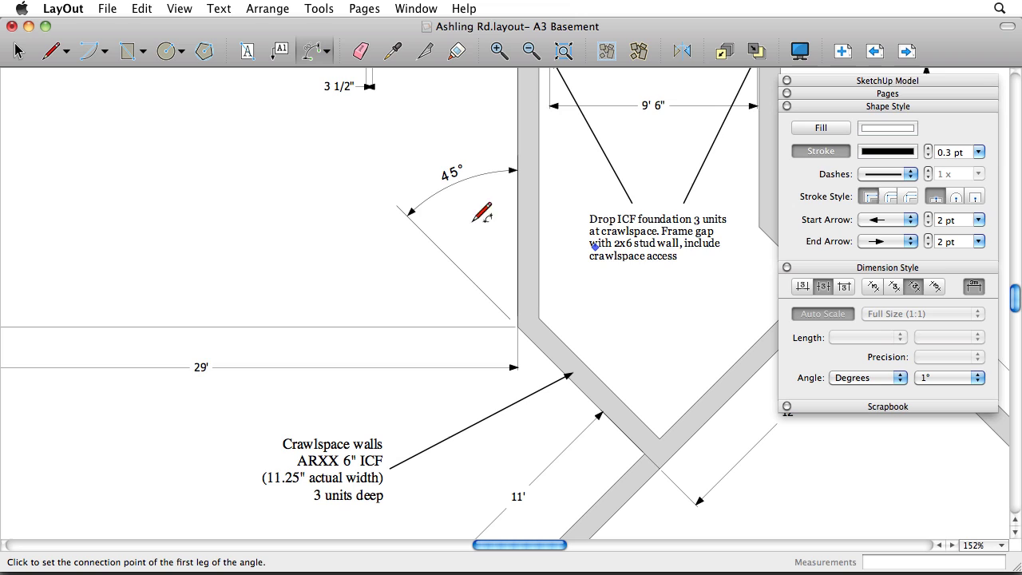
pyautogui.click(108, 10)
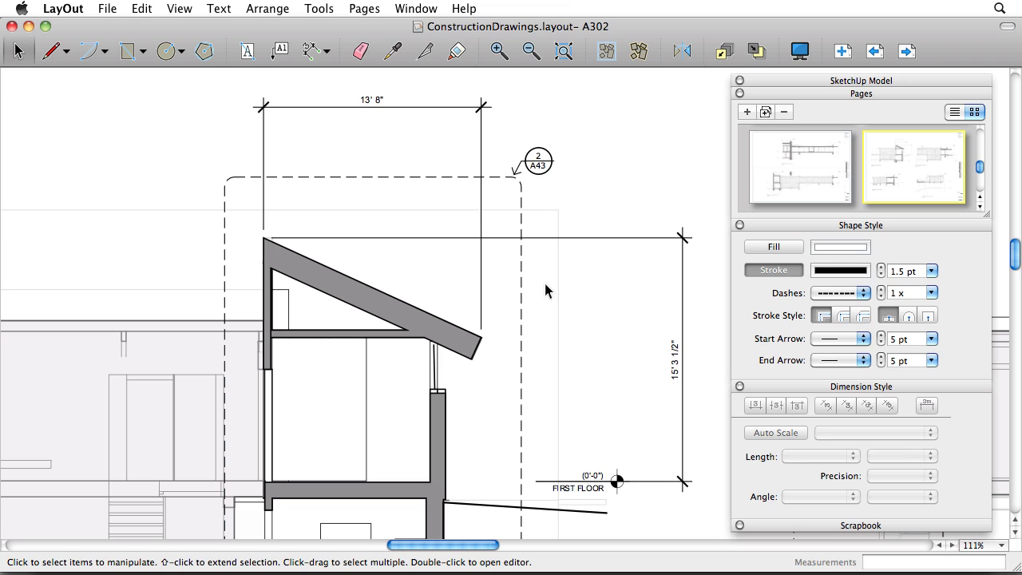
# Pull the 15' 3 1/2" and 13' 8" extension lines off the roof and shift the section down-left.
pyautogui.doubleClick(364, 239)
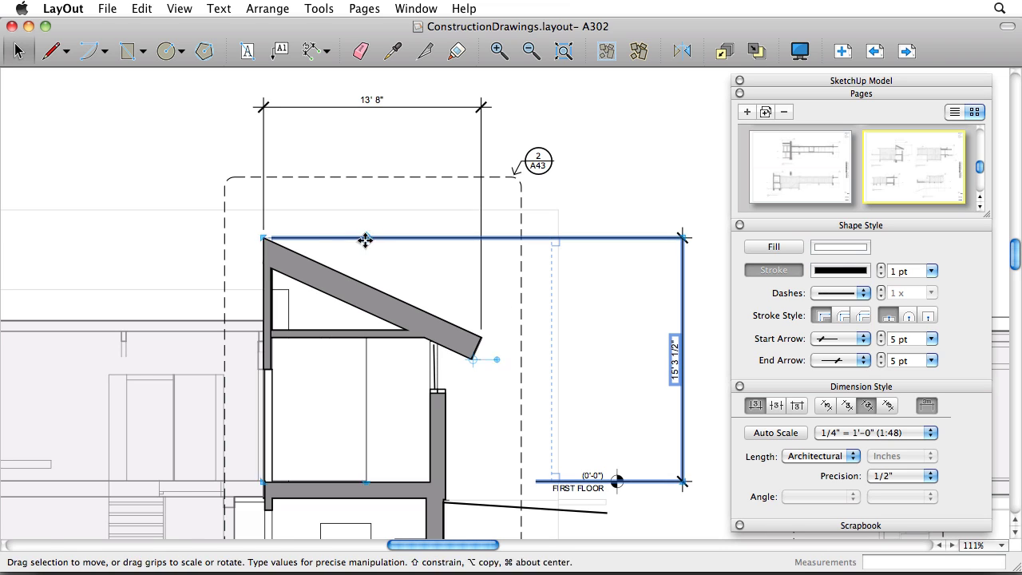
pyautogui.moveTo(272, 239); pyautogui.dragTo(481, 273)
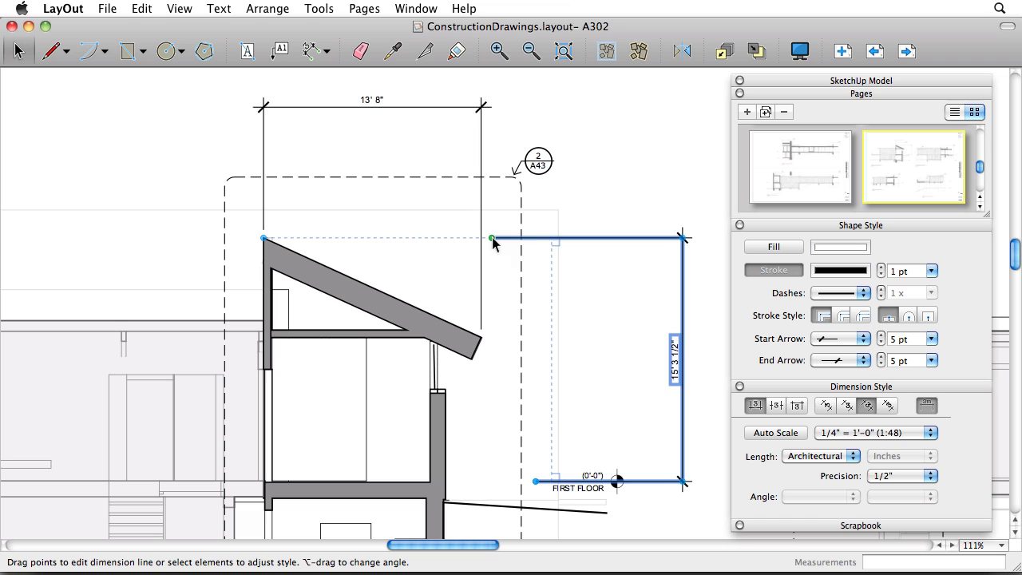
pyautogui.doubleClick(480, 273)
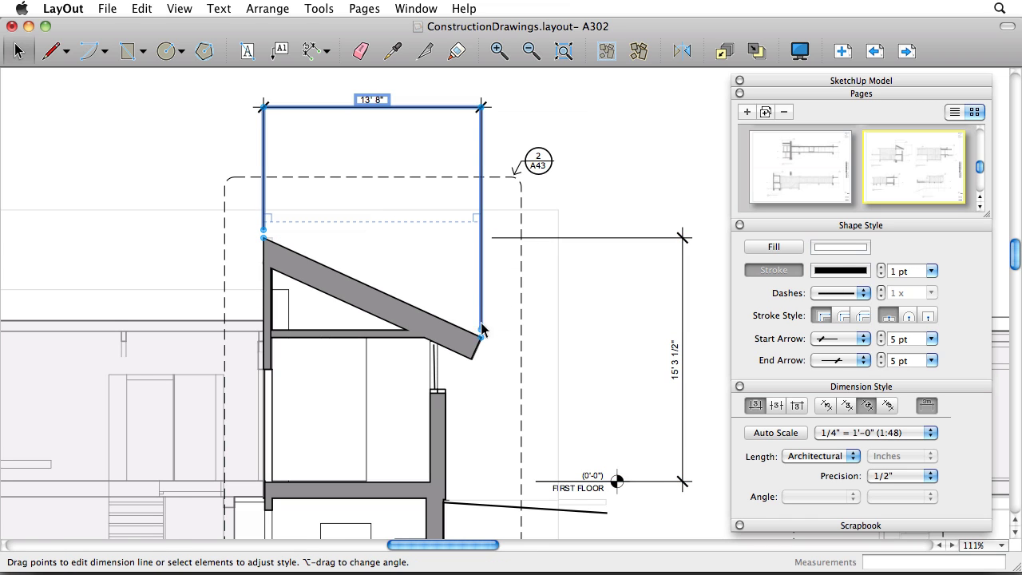
pyautogui.moveTo(480, 336); pyautogui.dragTo(481, 223)
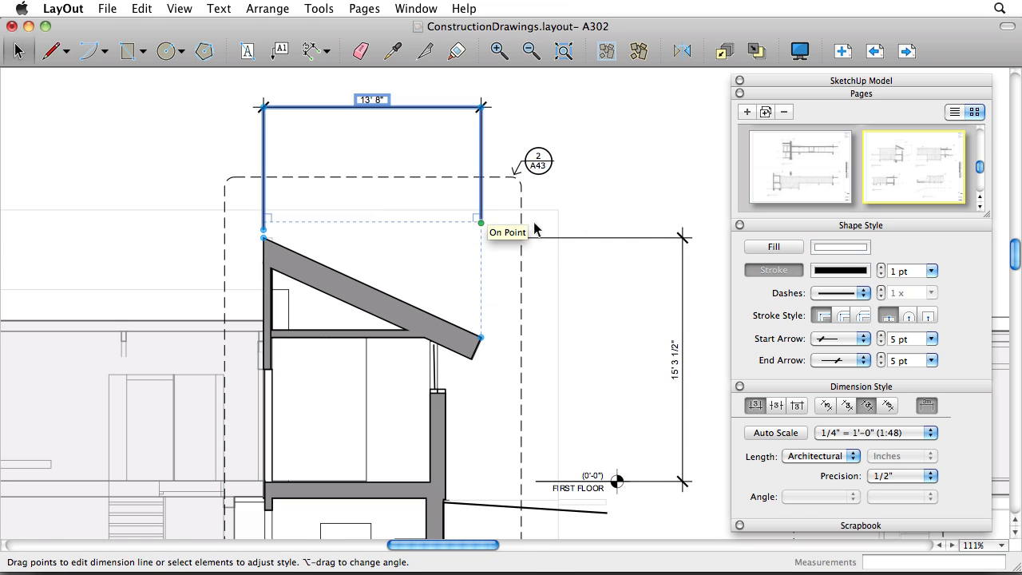
pyautogui.click(651, 214)
pyautogui.click(467, 333)
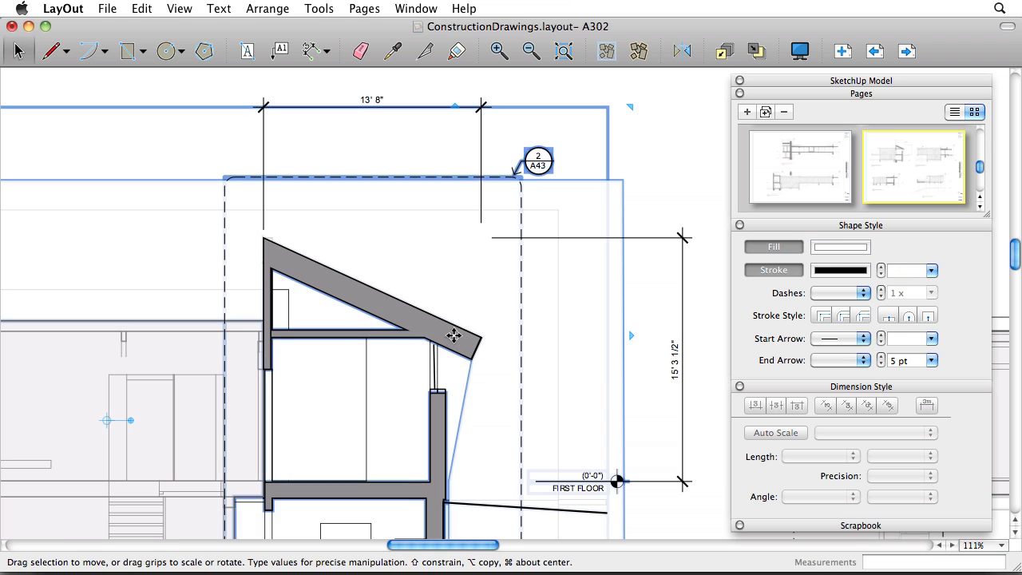
pyautogui.moveTo(454, 336)
pyautogui.mouseDown()
pyautogui.moveTo(357, 421)
pyautogui.moveTo(444, 370)
pyautogui.mouseUp()
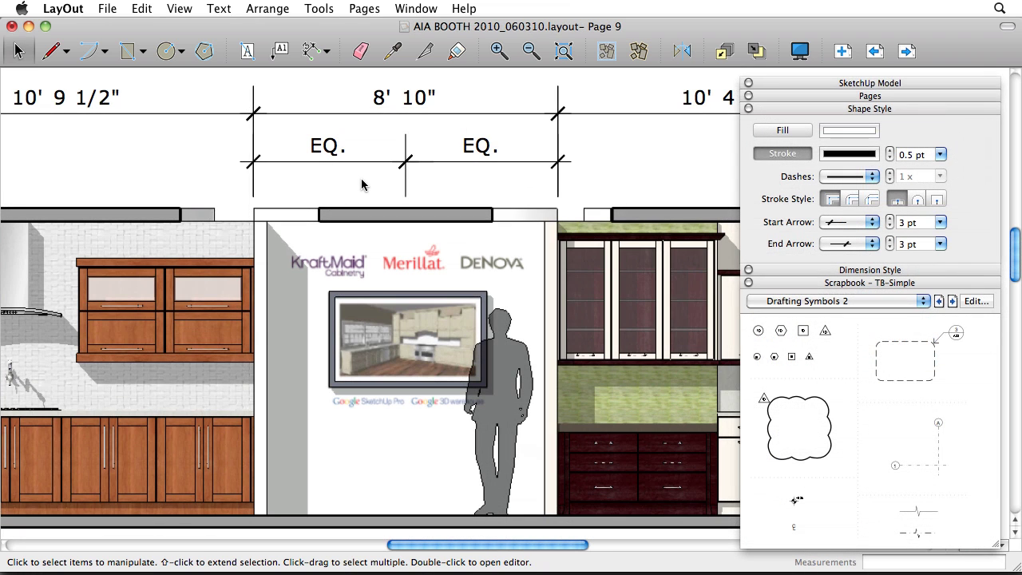
# Extend the left EQ. dimension's extension line down the wall and reposition the booth elevation.
pyautogui.click(402, 185)
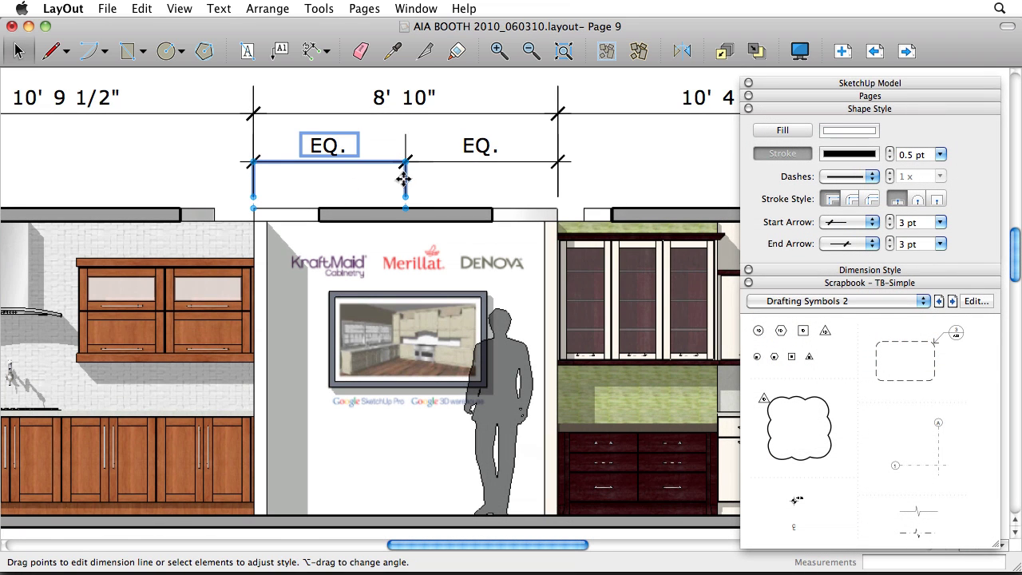
pyautogui.moveTo(406, 198); pyautogui.dragTo(409, 427)
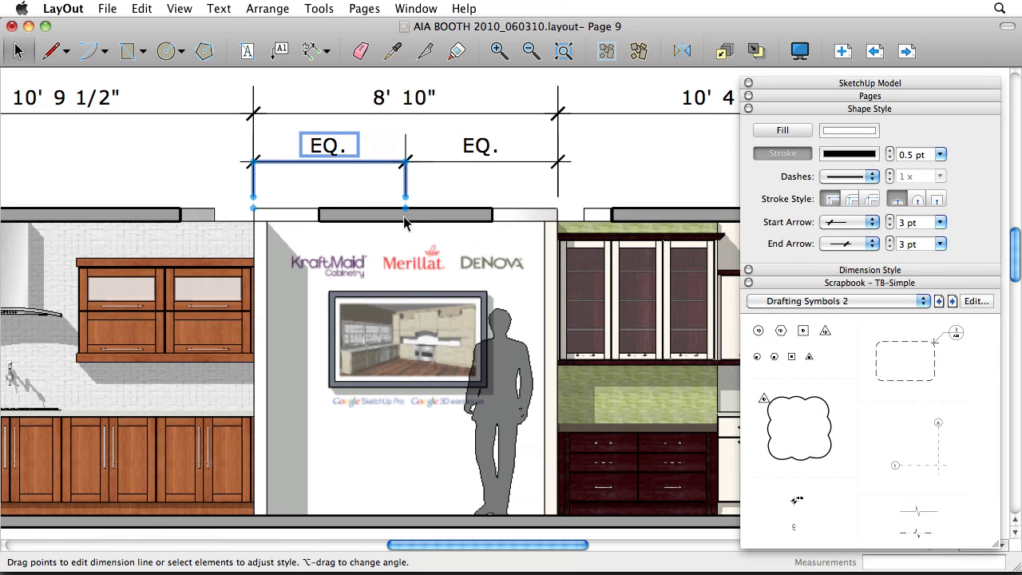
pyautogui.click(319, 439)
pyautogui.moveTo(317, 431)
pyautogui.mouseDown()
pyautogui.moveTo(184, 520)
pyautogui.moveTo(337, 420)
pyautogui.mouseUp()
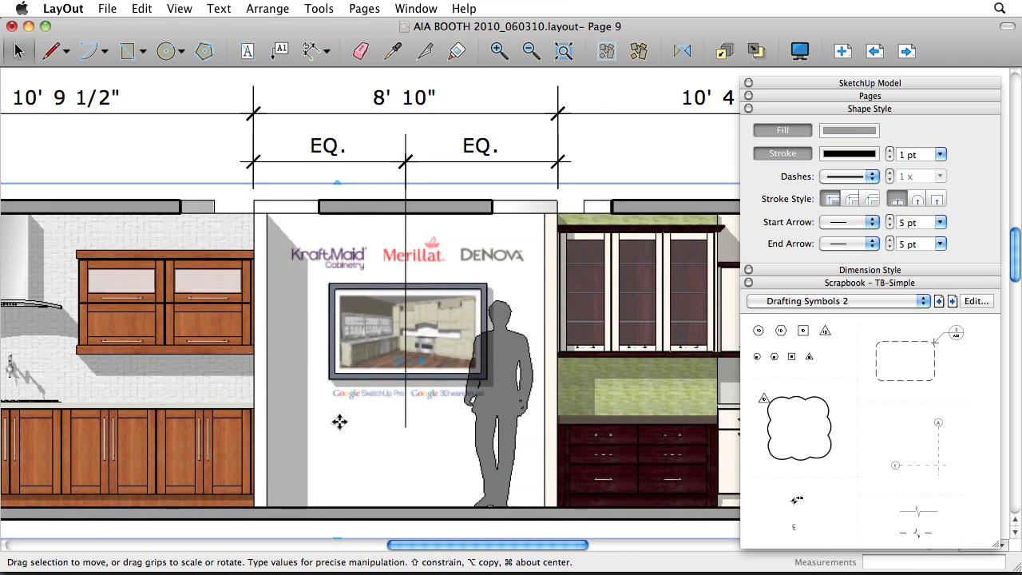
# Make the centre EQ. extension line dash-dotted at 1.75x scale and drag in a Scrapbook centerline.
pyautogui.click(405, 237)
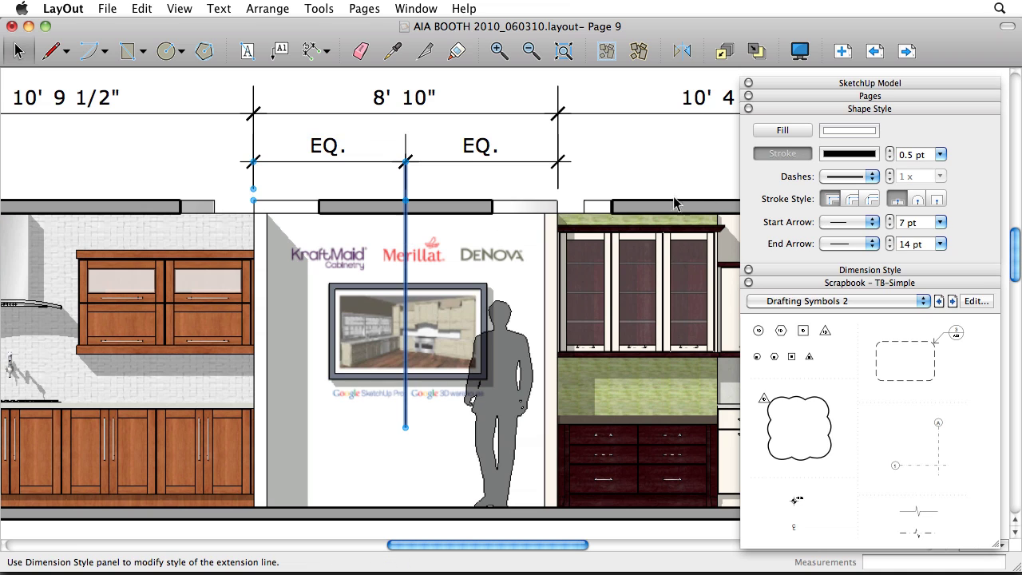
pyautogui.click(830, 181)
pyautogui.click(870, 329)
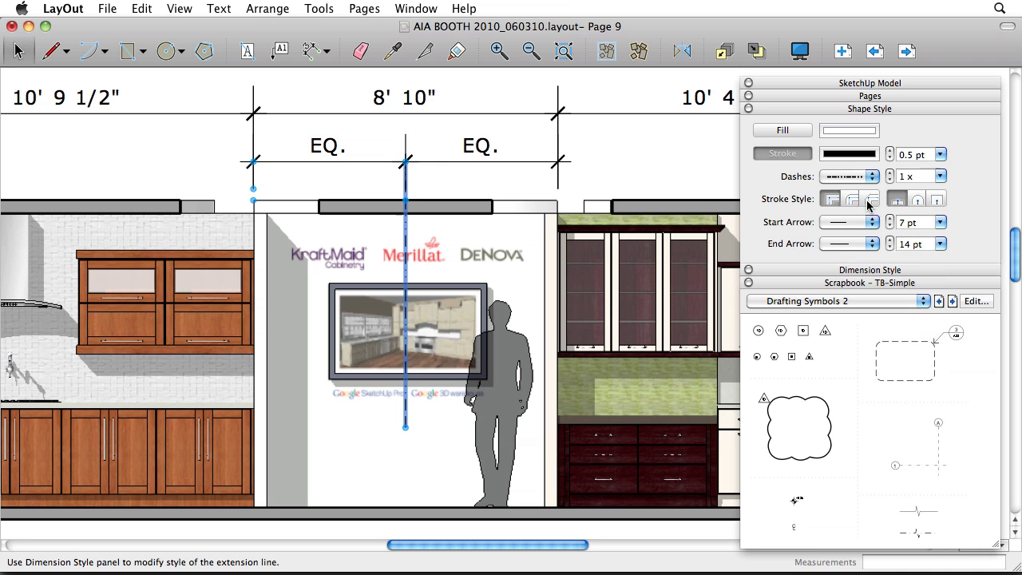
pyautogui.click(862, 177)
pyautogui.click(863, 75)
pyautogui.click(891, 172)
pyautogui.click(891, 172)
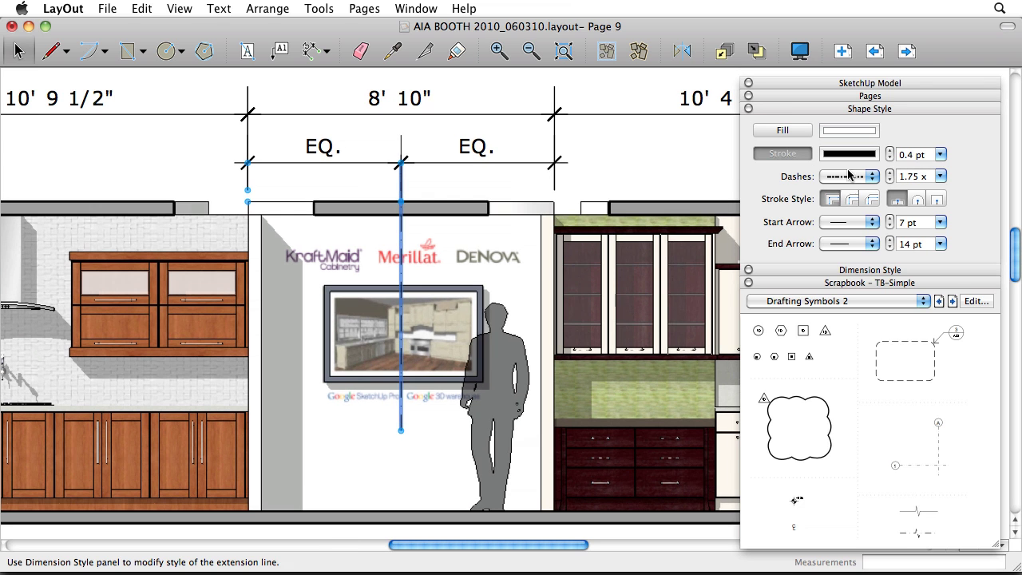
pyautogui.moveTo(793, 531); pyautogui.dragTo(390, 140)
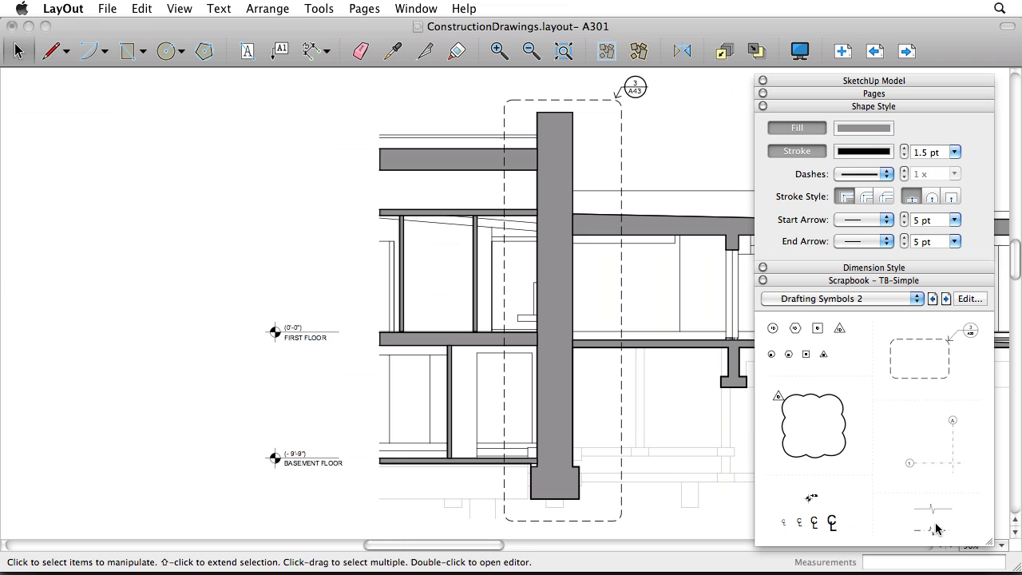
# Rotate the centerline vertical and stretch it the full height of the A301 section.
pyautogui.click(337, 282)
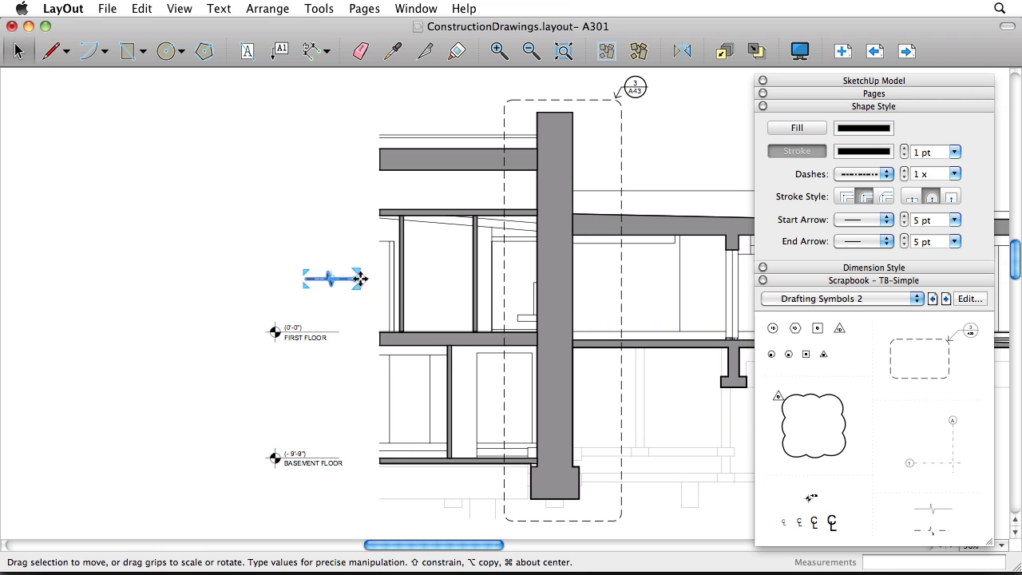
pyautogui.moveTo(355, 279)
pyautogui.mouseDown()
pyautogui.moveTo(332, 292)
pyautogui.moveTo(378, 307)
pyautogui.mouseUp()
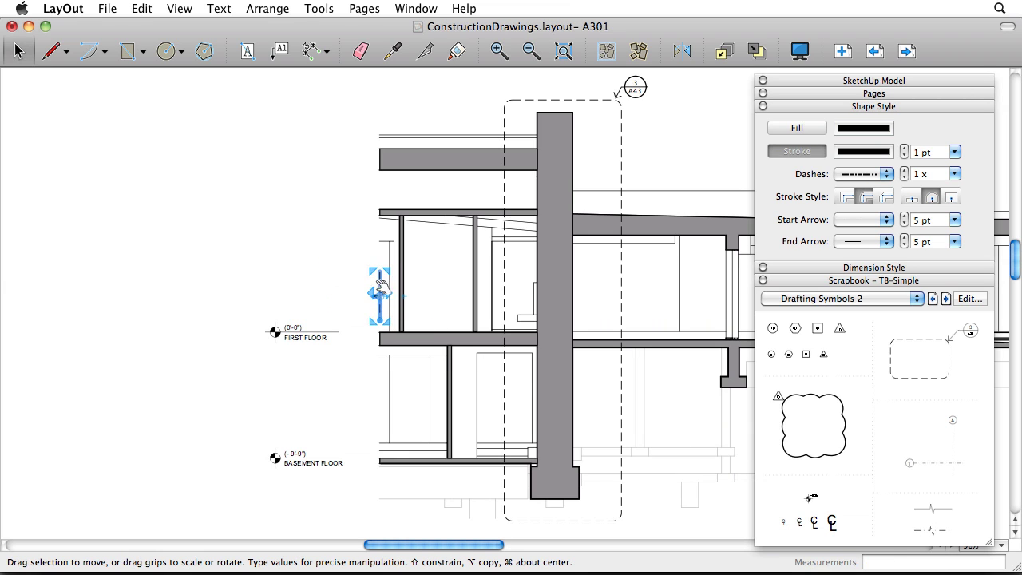
pyautogui.doubleClick(380, 284)
pyautogui.moveTo(380, 272); pyautogui.dragTo(380, 110)
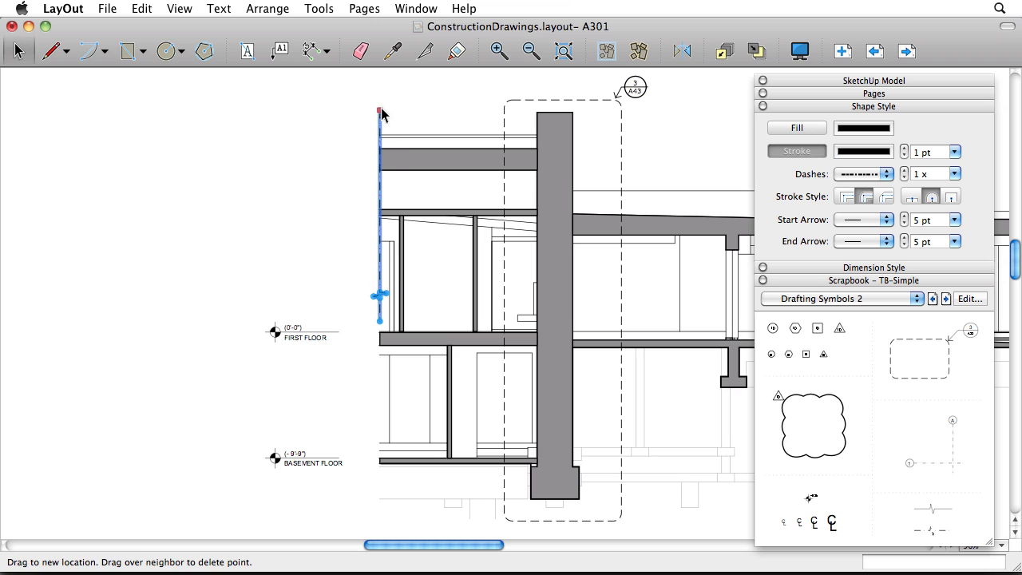
pyautogui.moveTo(379, 323); pyautogui.dragTo(381, 505)
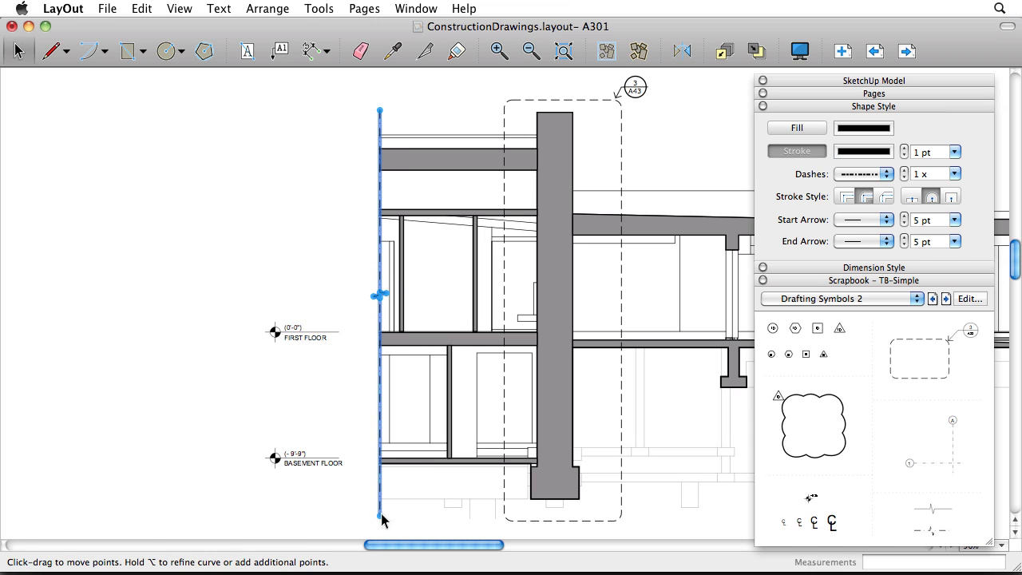
pyautogui.press('Escape')
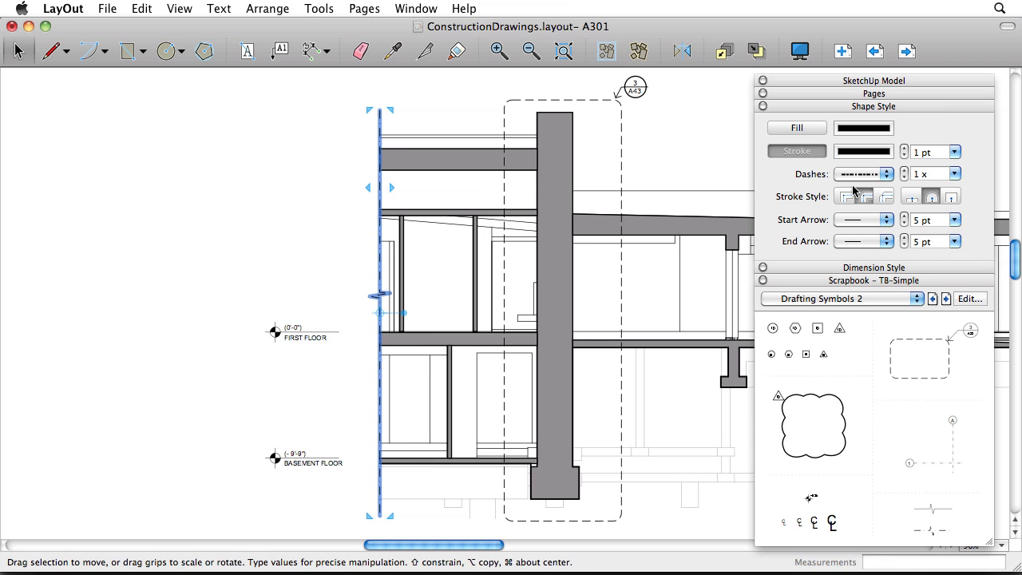
# Style the centerline dash-dot with a 1.5 pt stroke and 1.25x dash scale.
pyautogui.click(863, 174)
pyautogui.click(882, 293)
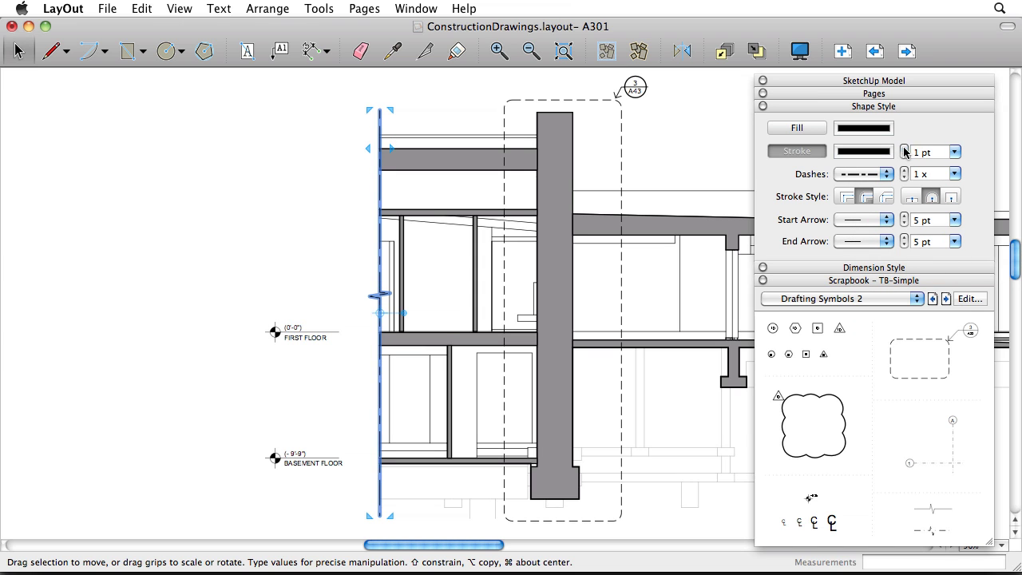
pyautogui.click(904, 149)
pyautogui.click(904, 170)
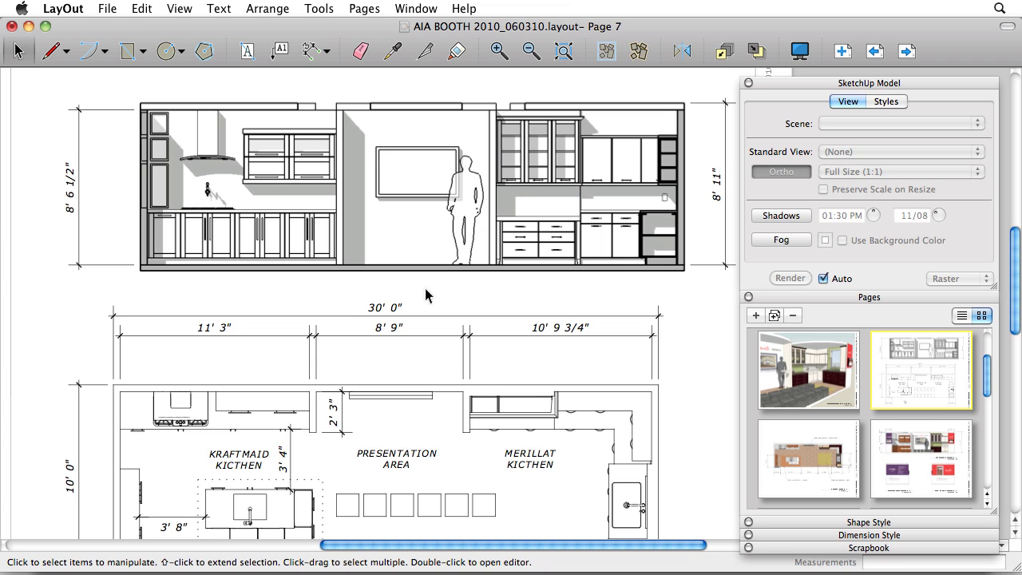
# Anchor the Page 7 elevation at its bottom-left corner and snap it to the floor plan's left edge.
pyautogui.click(424, 264)
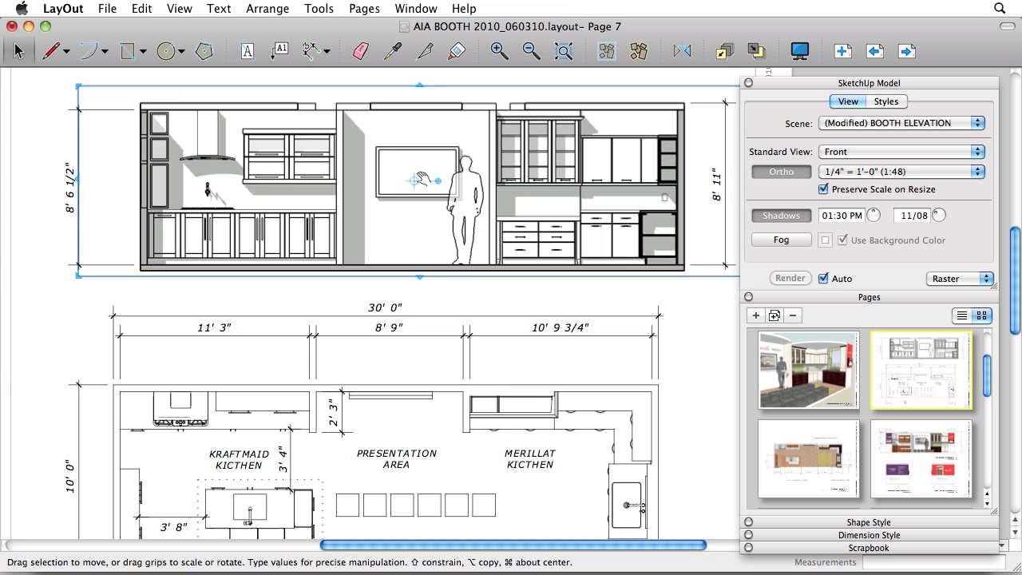
pyautogui.moveTo(416, 181); pyautogui.dragTo(140, 264)
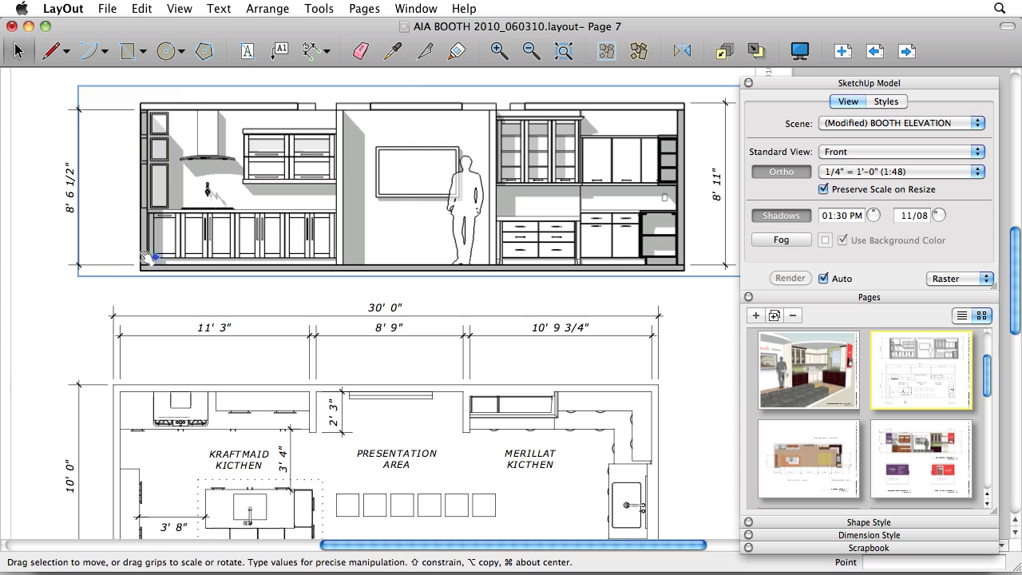
pyautogui.moveTo(202, 257)
pyautogui.mouseDown()
pyautogui.moveTo(192, 368)
pyautogui.moveTo(190, 247)
pyautogui.mouseUp()
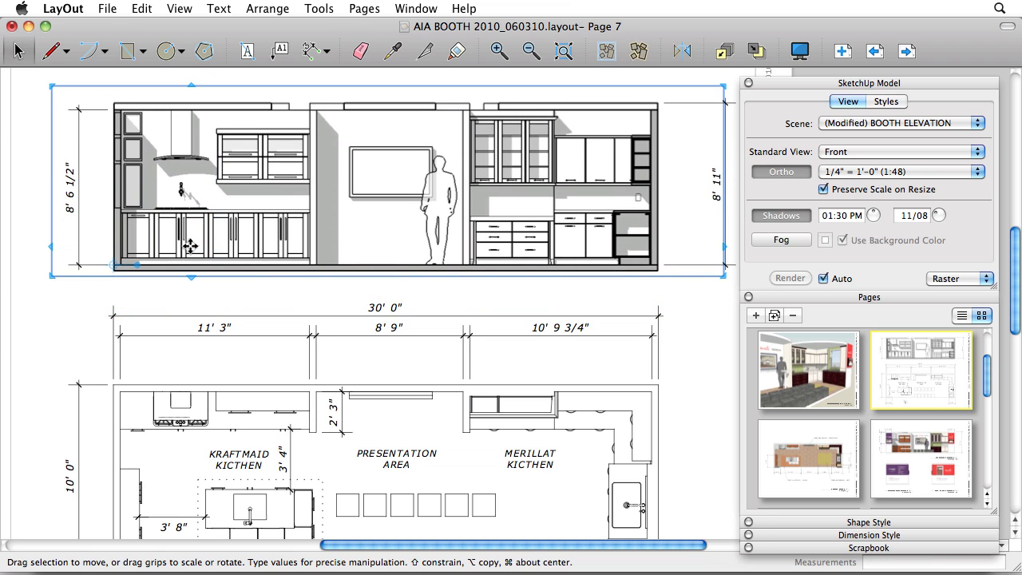
pyautogui.click(216, 285)
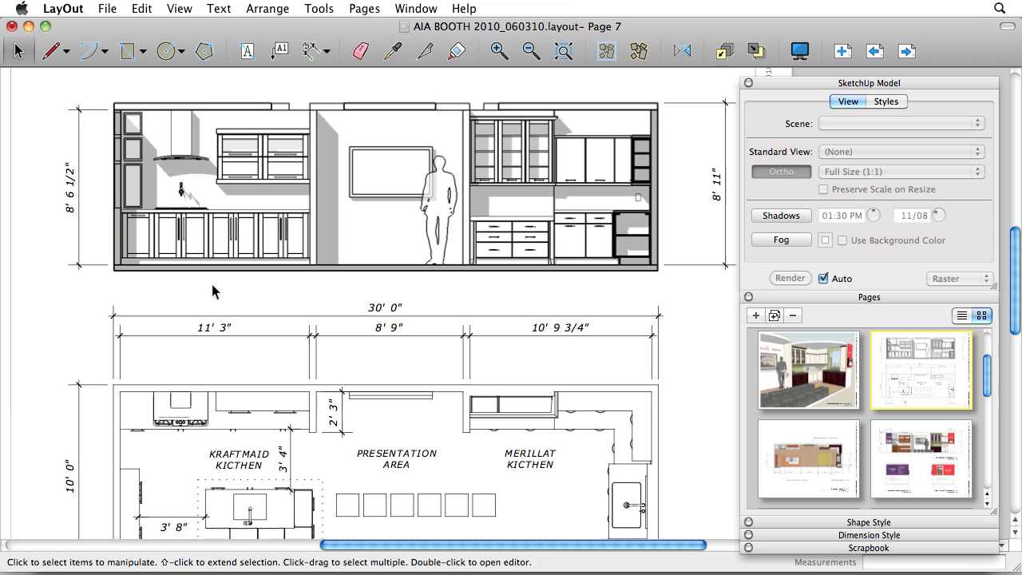
# Export all pages to DWG/DXF as AutoCAD 2010 DWG in paper space.
pyautogui.click(108, 9)
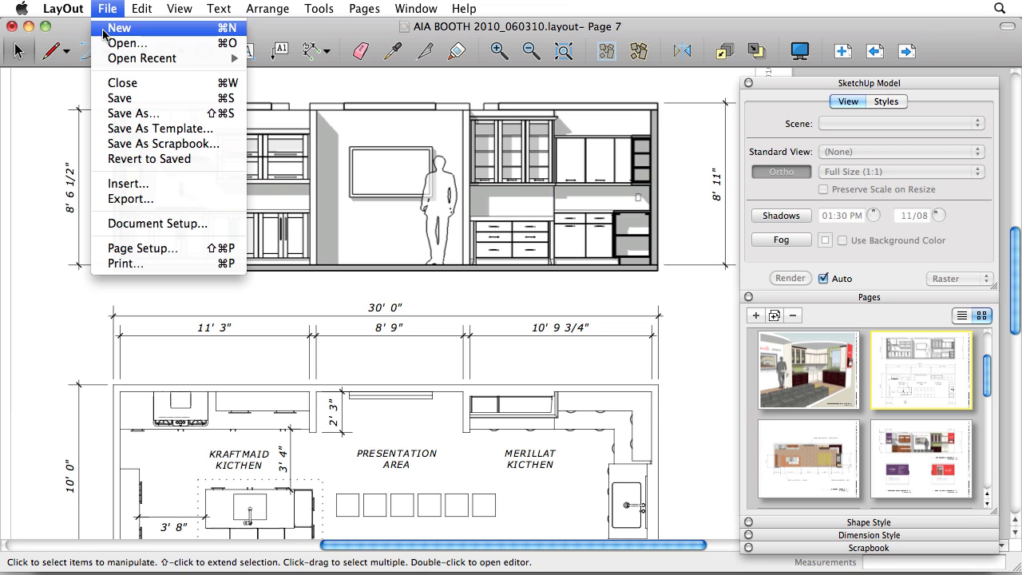
pyautogui.click(142, 199)
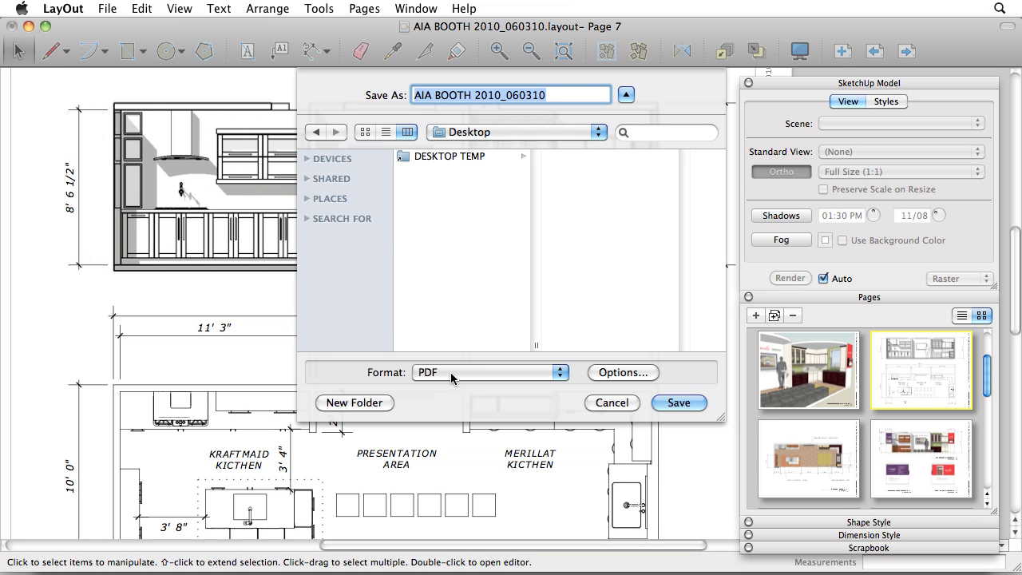
pyautogui.click(451, 377)
pyautogui.click(452, 416)
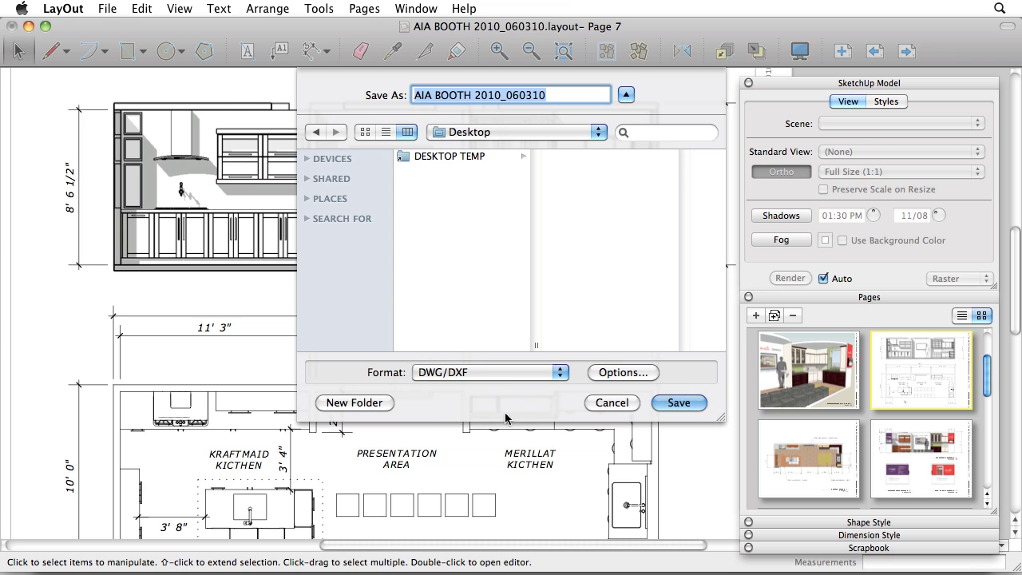
pyautogui.click(627, 374)
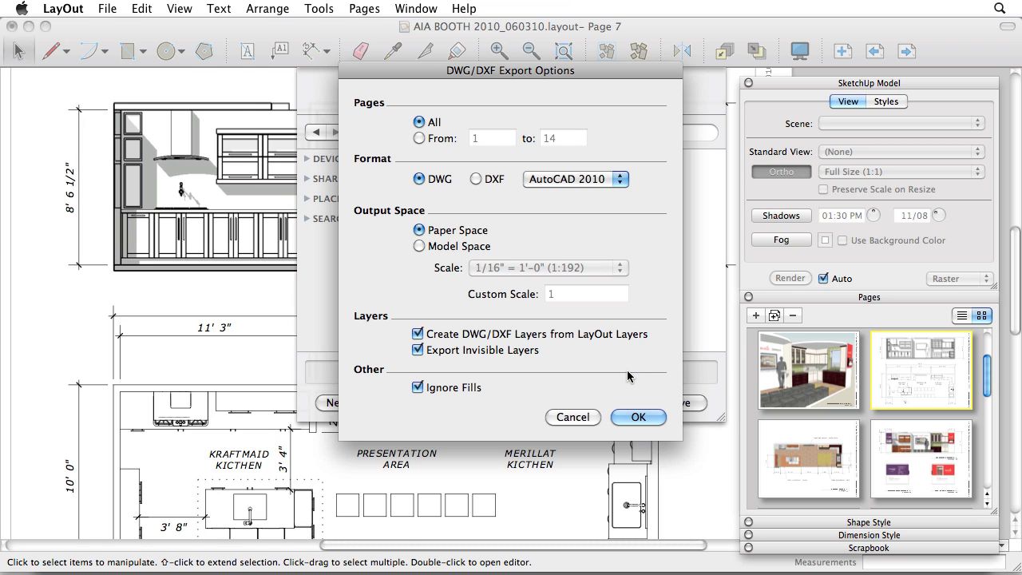
pyautogui.click(419, 139)
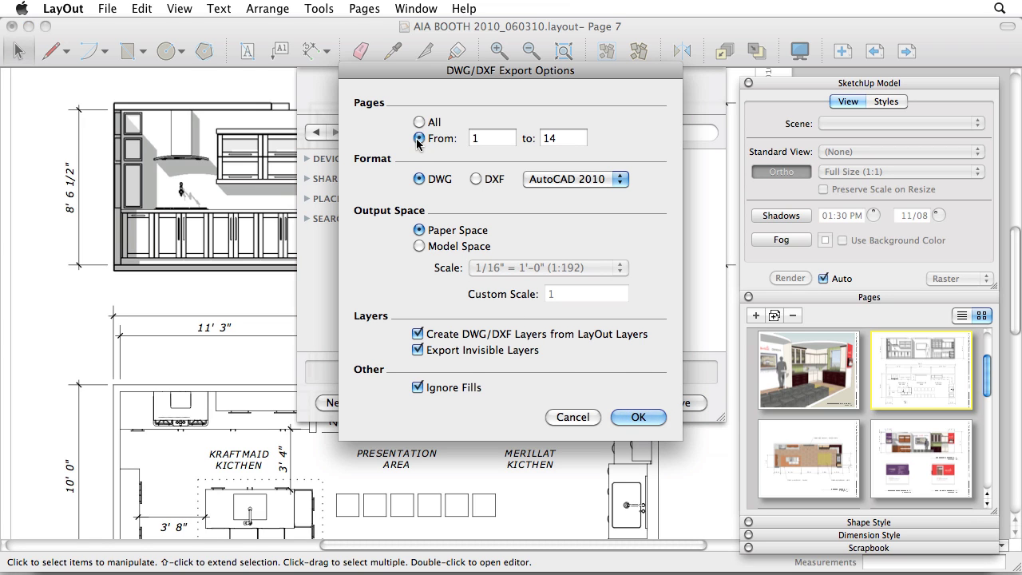
pyautogui.click(420, 122)
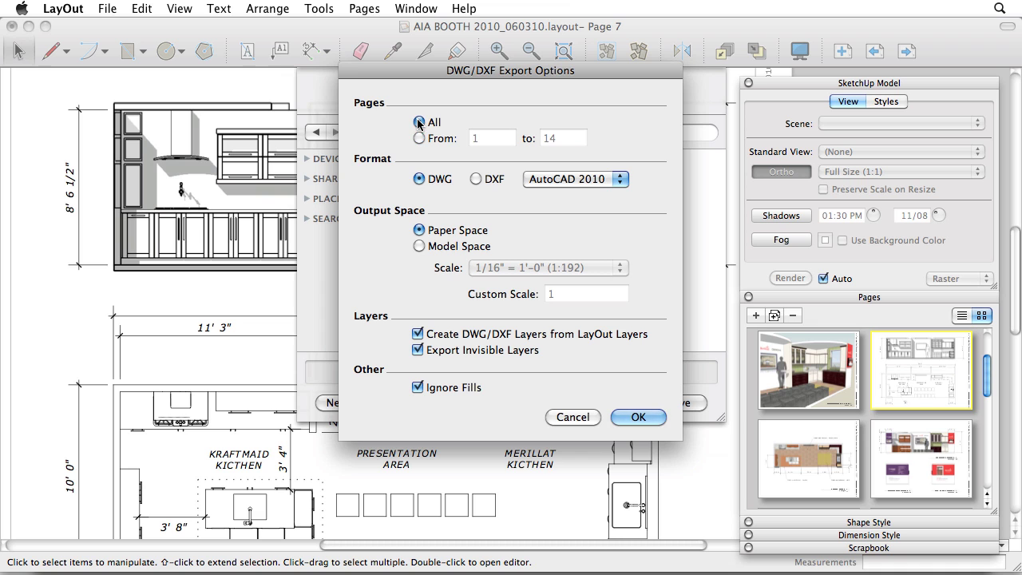
pyautogui.click(593, 185)
pyautogui.press('Return')
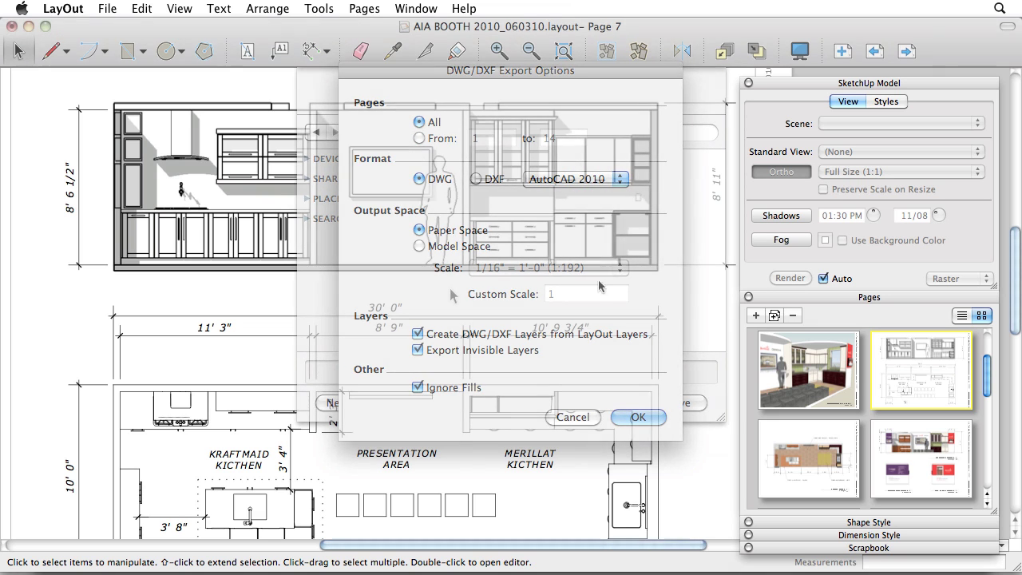
pyautogui.click(502, 258)
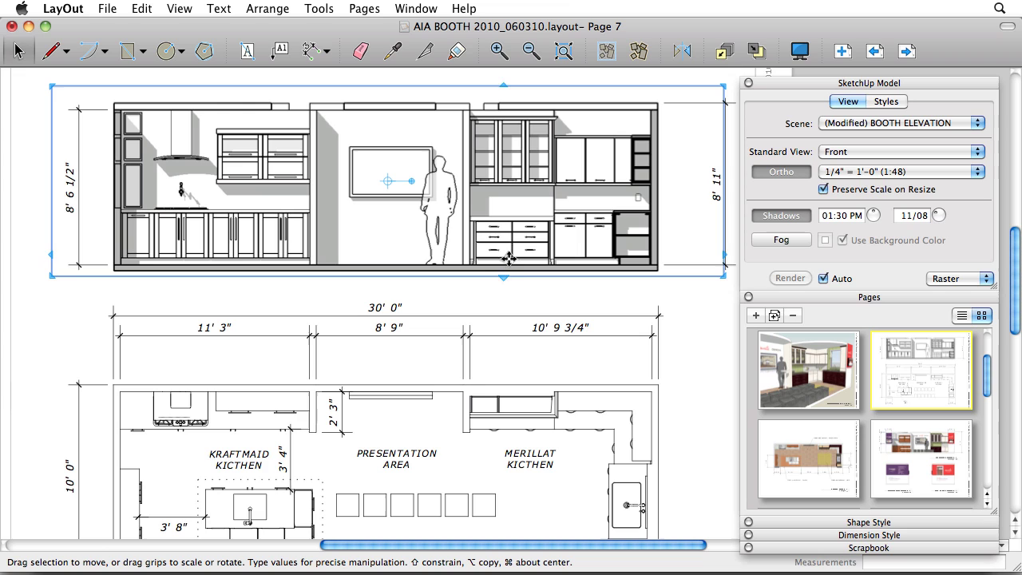
pyautogui.click(939, 281)
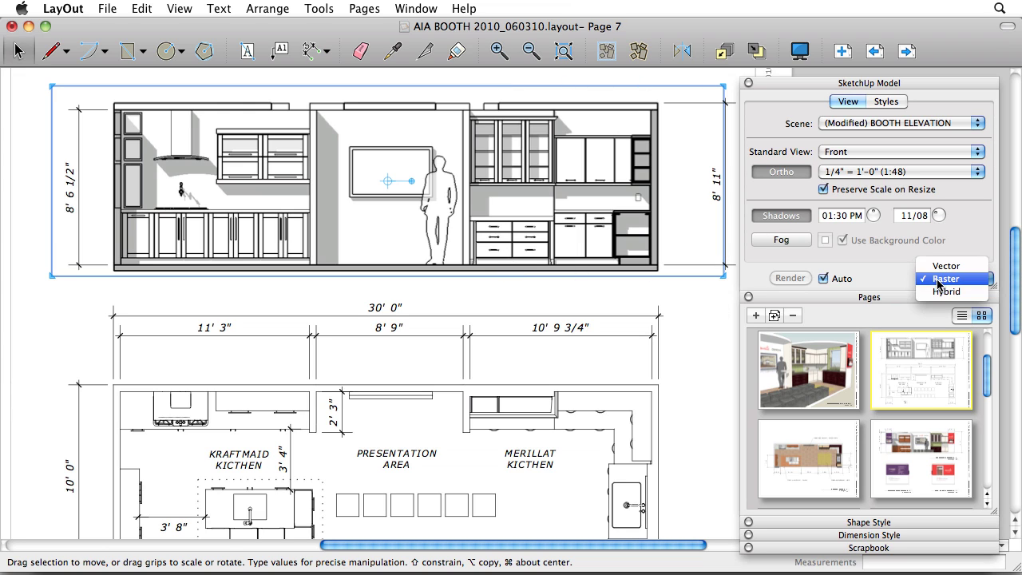
pyautogui.click(939, 279)
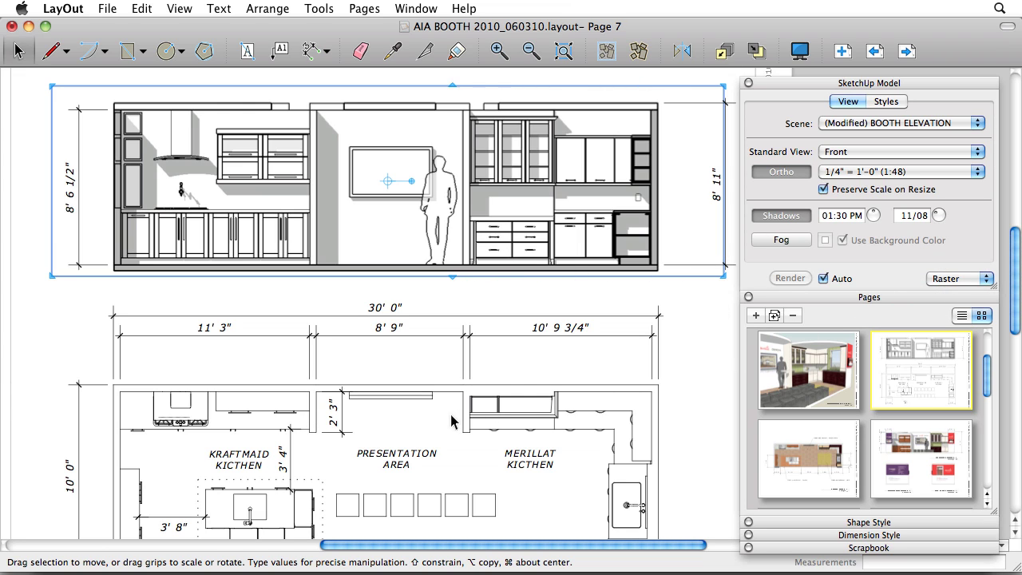
pyautogui.click(452, 420)
pyautogui.click(965, 280)
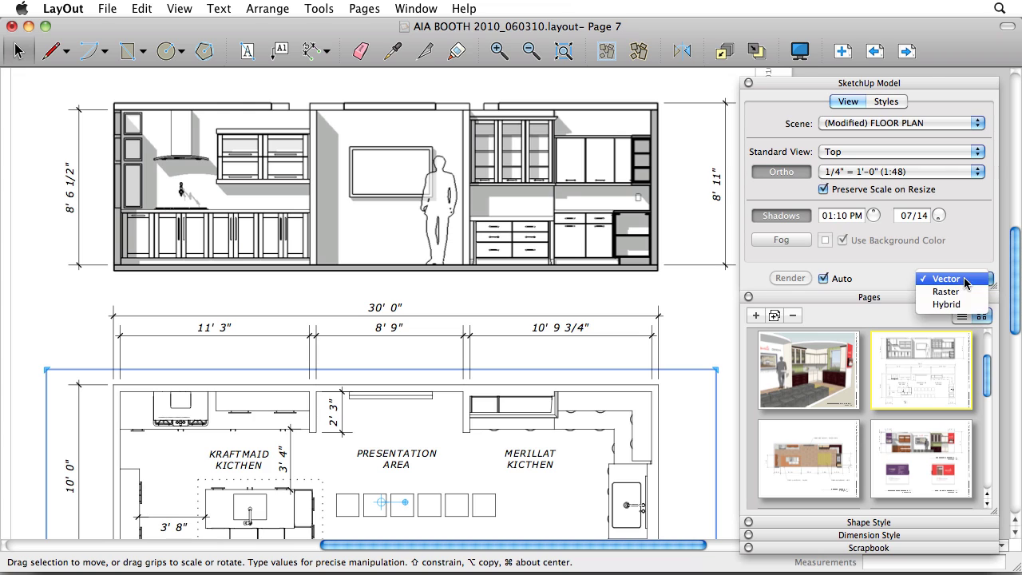
pyautogui.click(965, 280)
pyautogui.click(441, 301)
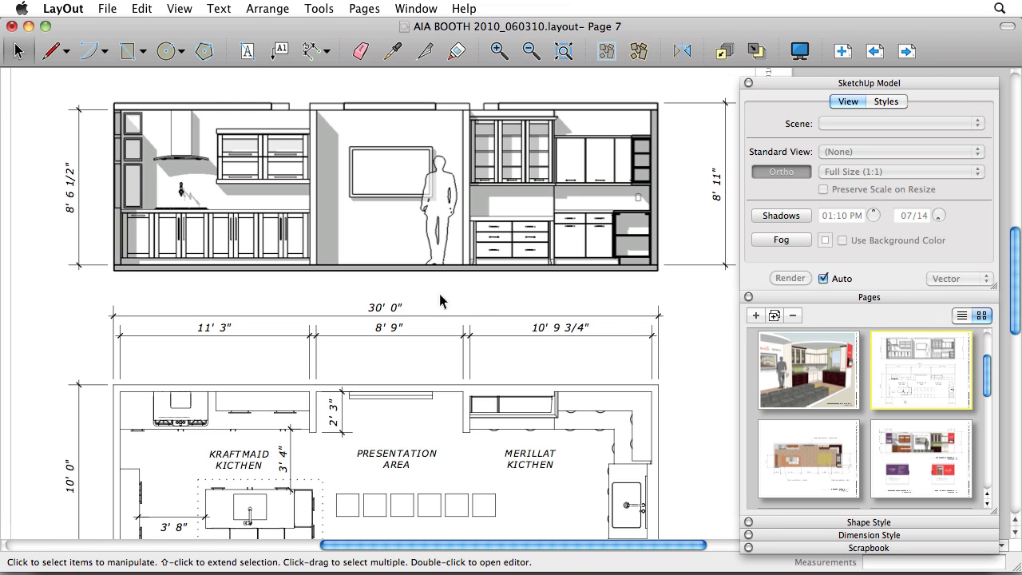